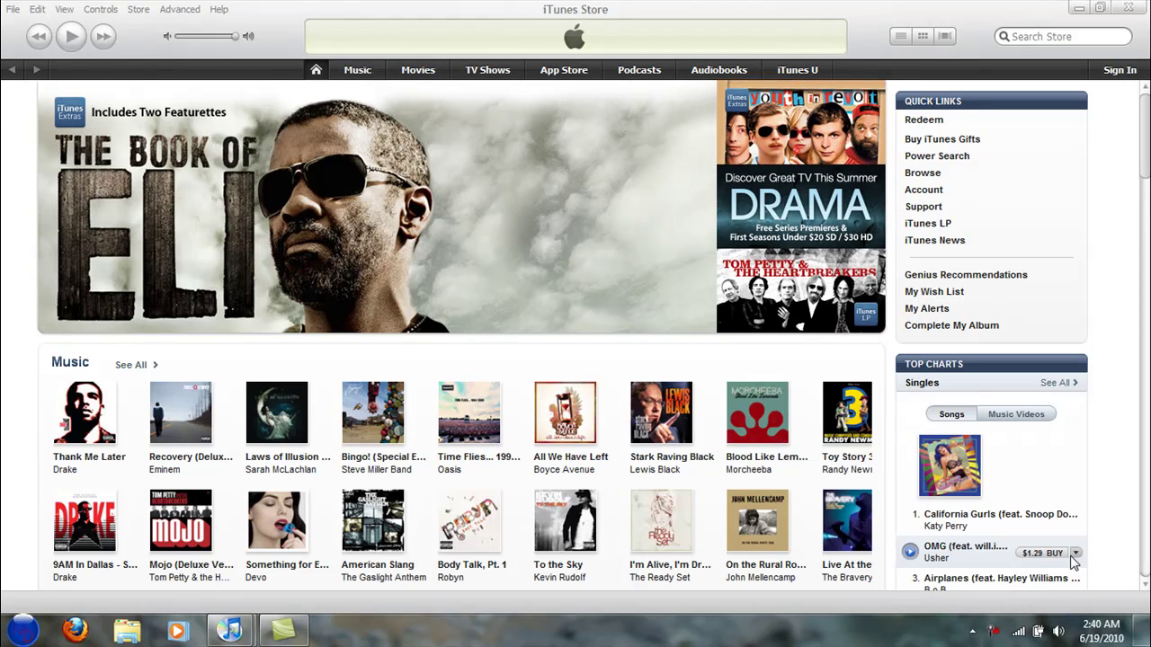
In the App Store, request the top free app under Free Apps to bring up the sign-in prompt.
click(563, 70)
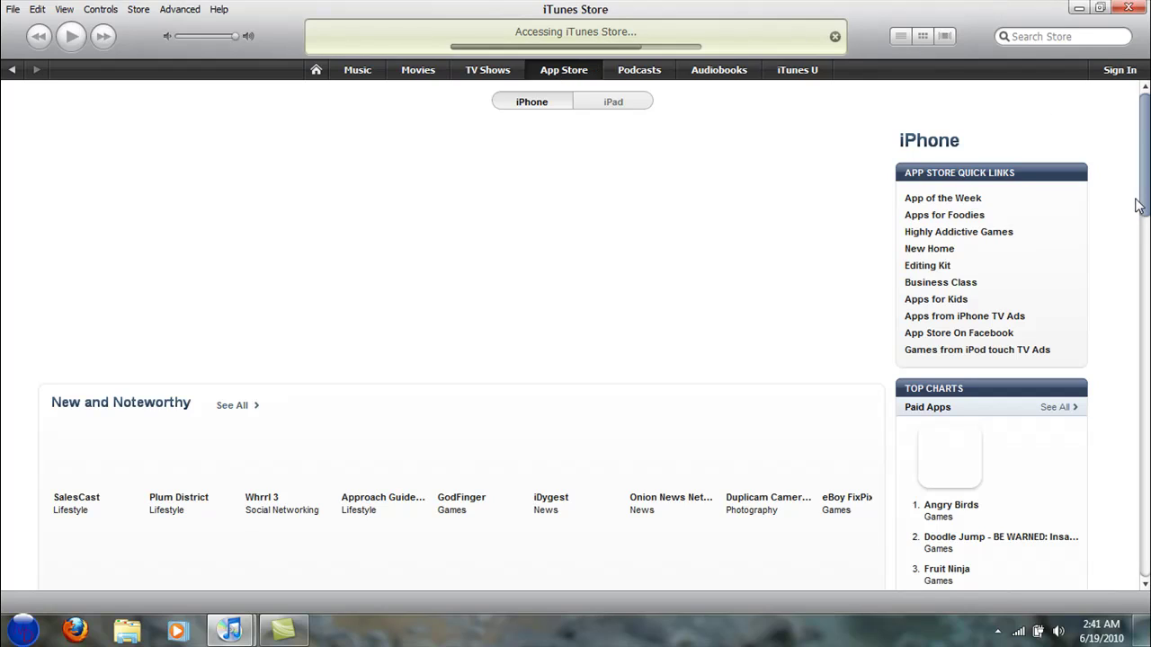
drag(1144, 180, 1132, 336)
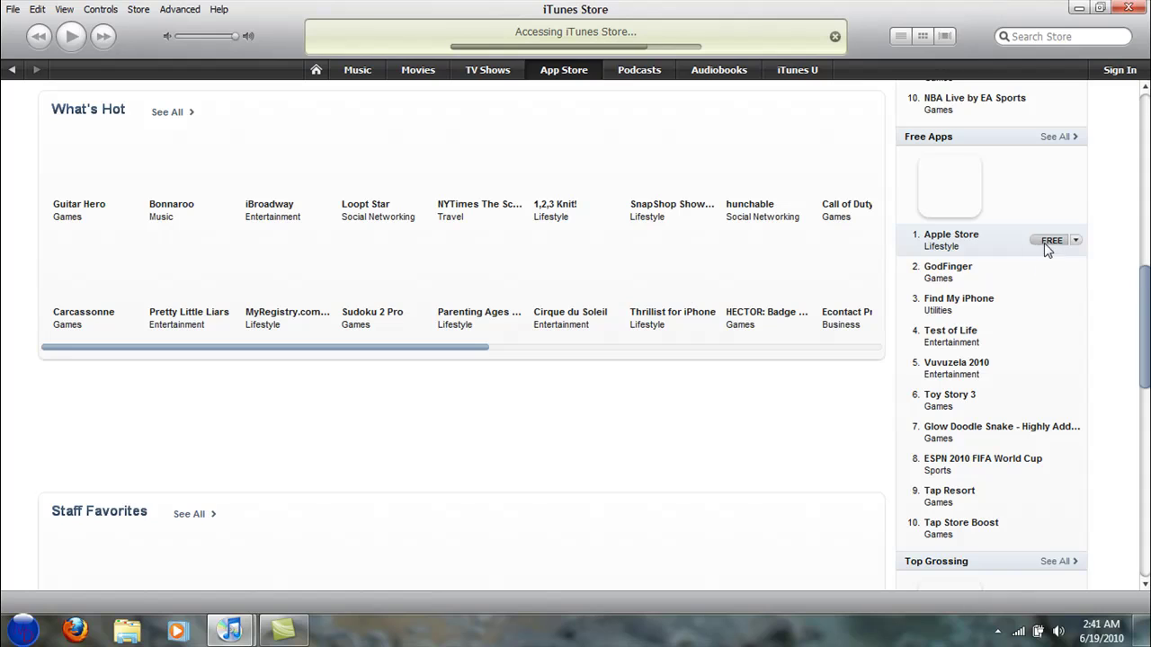
click(1043, 275)
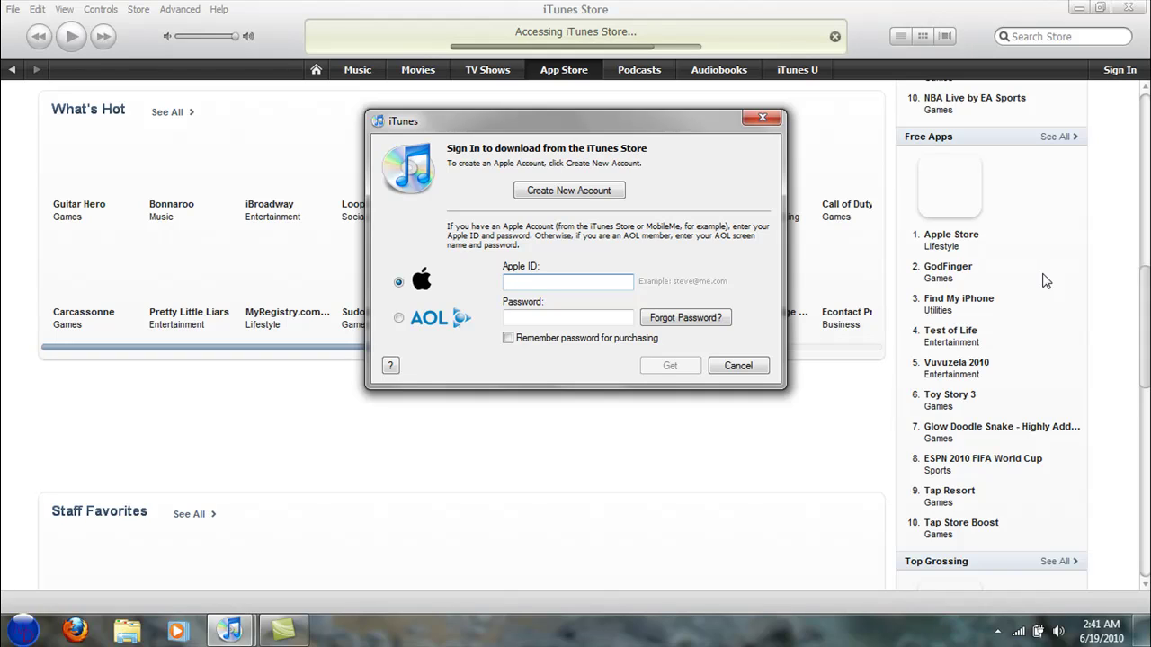
Choose Create New Account and agree to the iTunes Store terms and conditions.
click(568, 191)
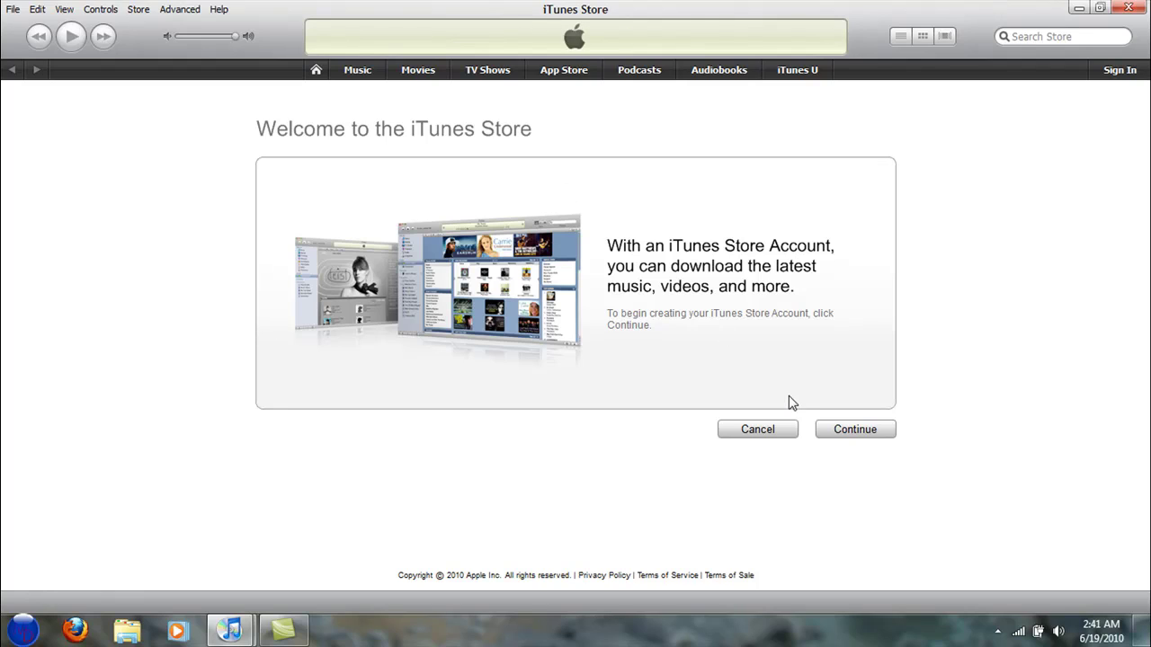
click(830, 433)
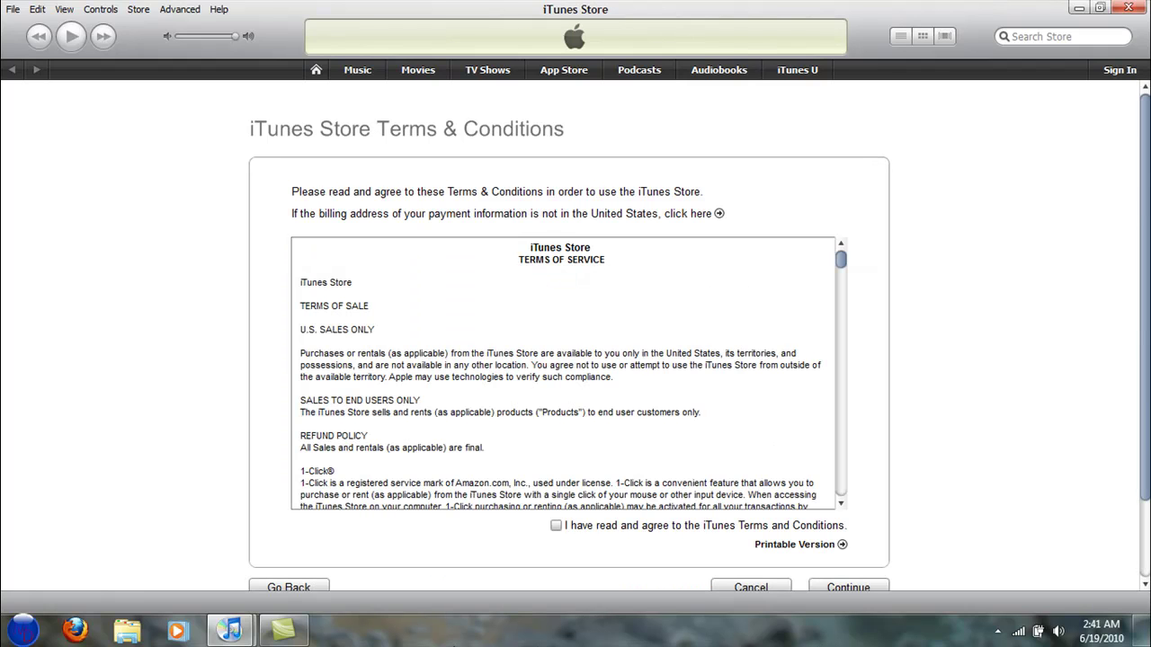
click(555, 526)
click(842, 589)
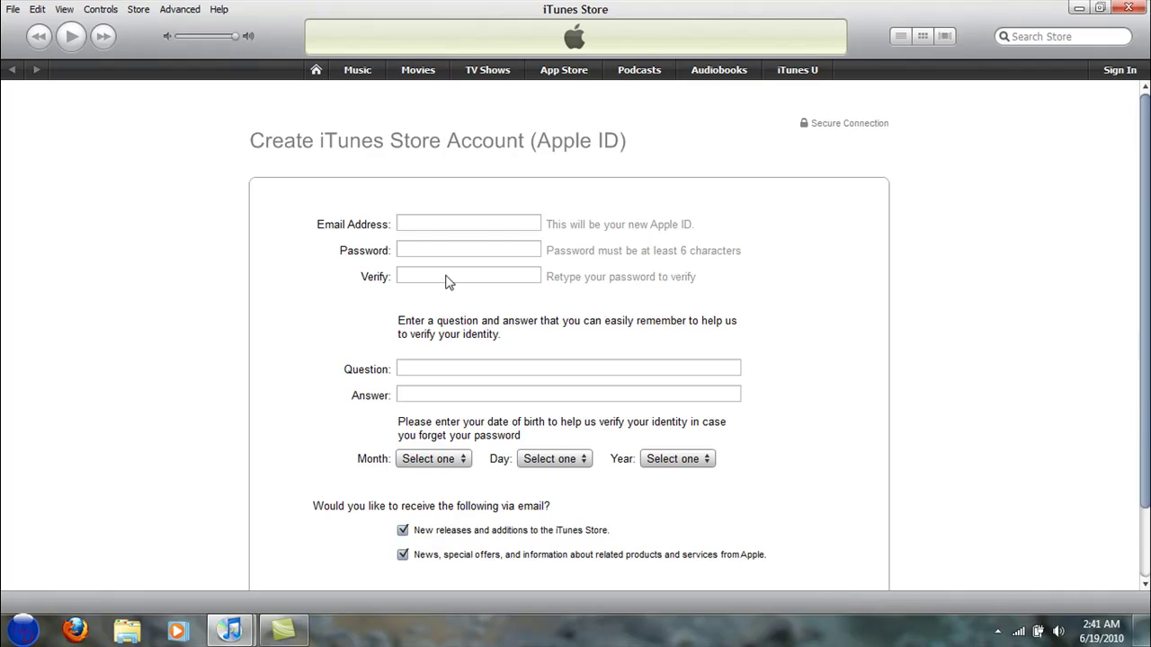
Enter the account's e-mail address, the password and its confirmation, and a security question.
click(456, 226)
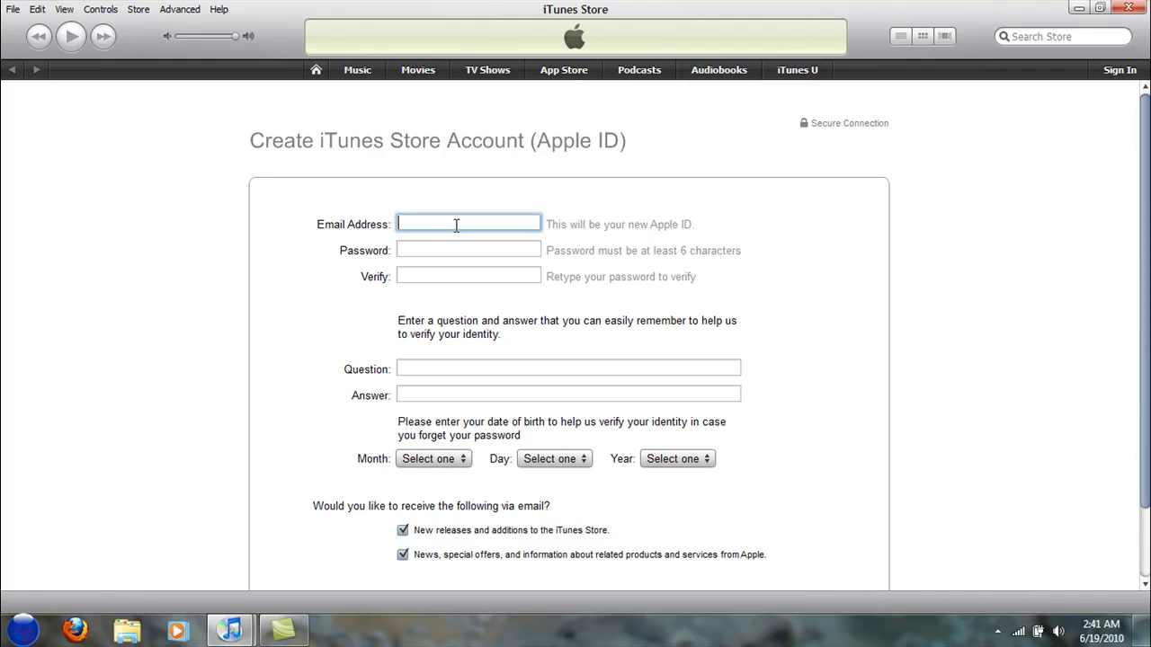
key(Tab)
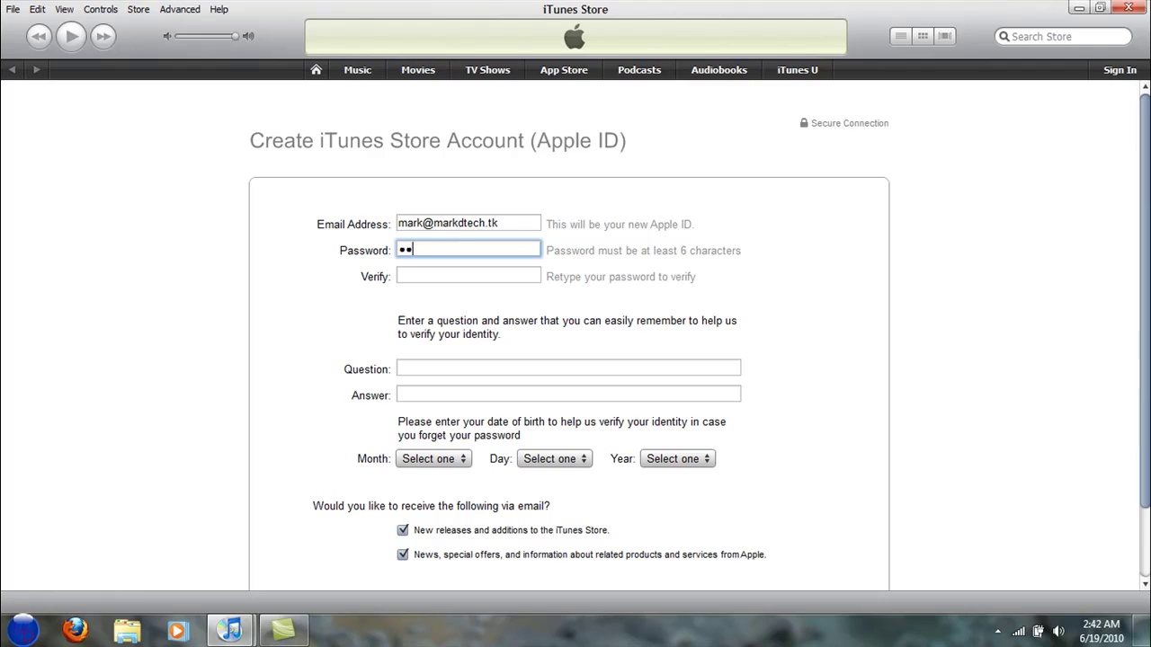
key(Tab)
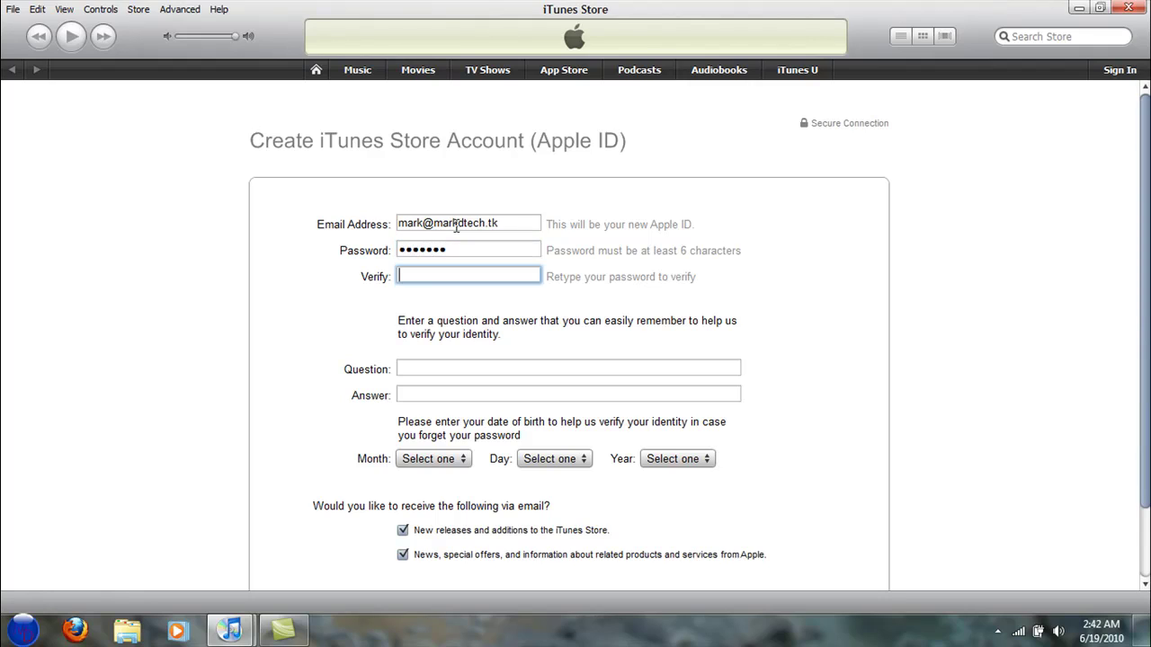
key(Tab)
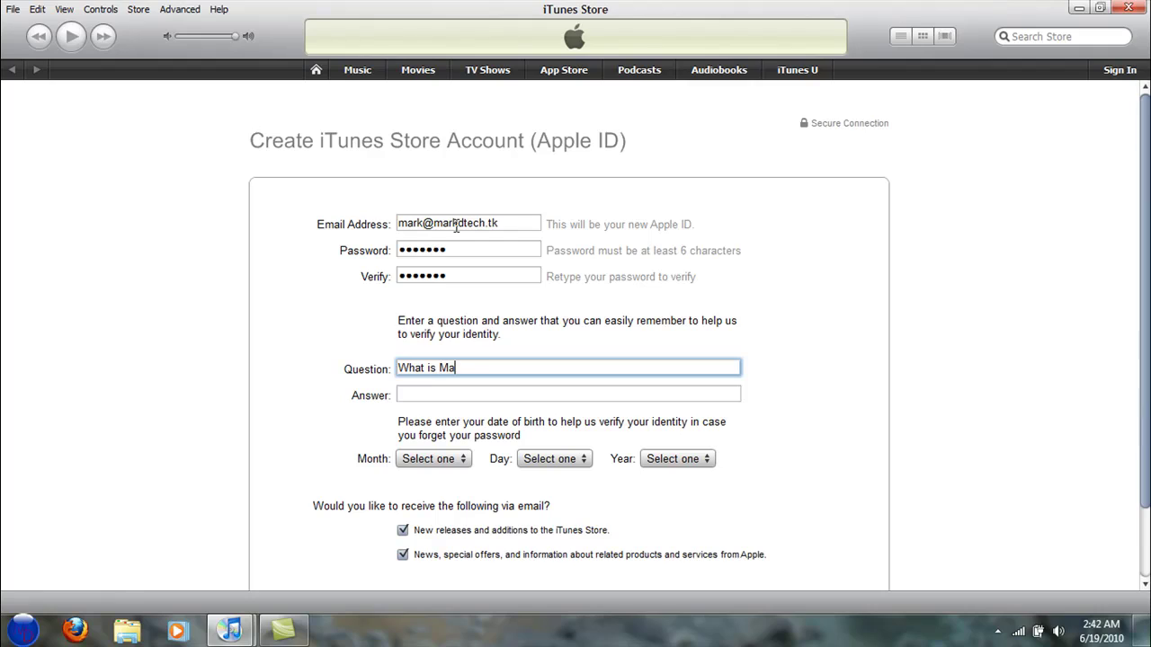
key(Tab)
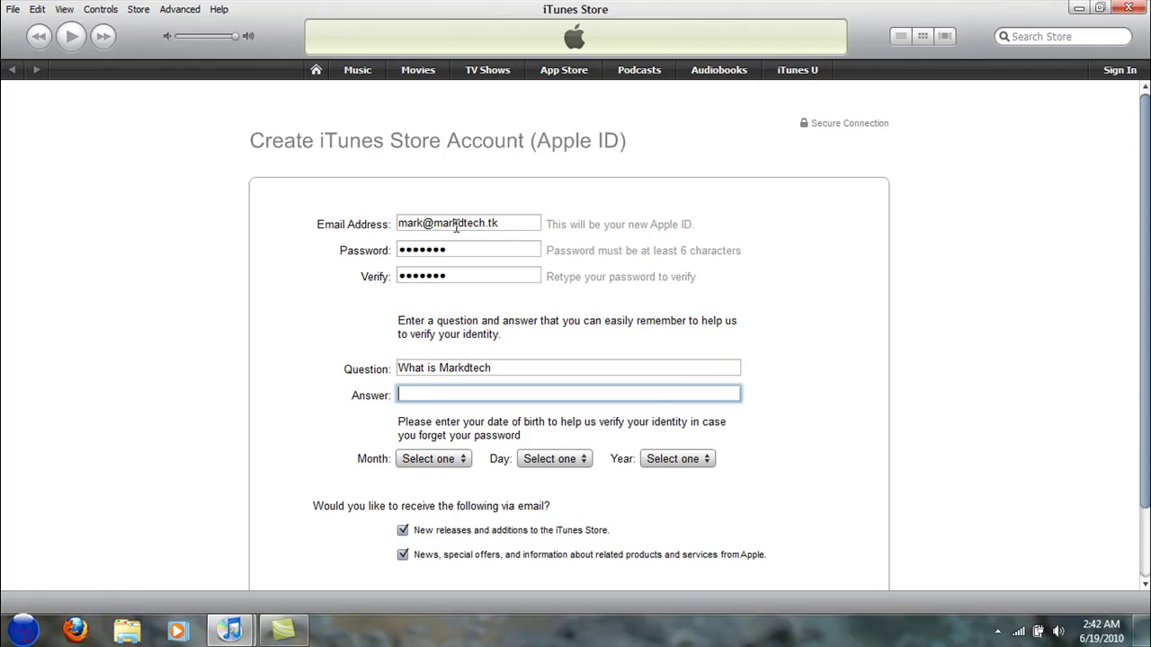
Set the birth date to April 29, 1990.
click(421, 449)
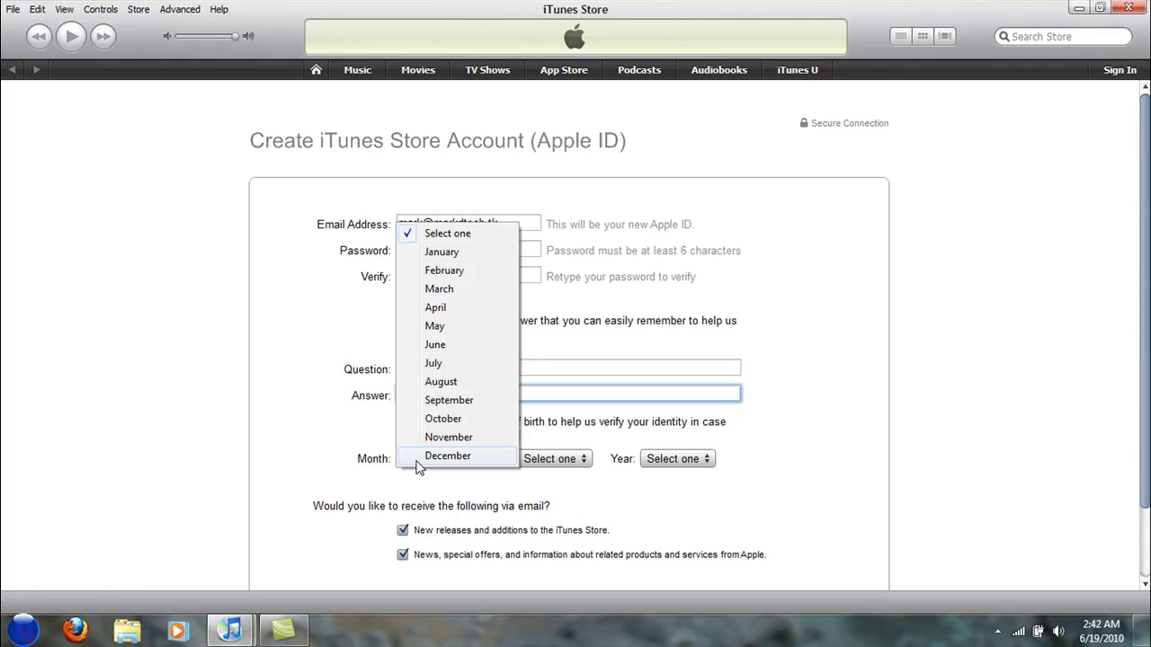
click(419, 456)
click(430, 458)
click(437, 307)
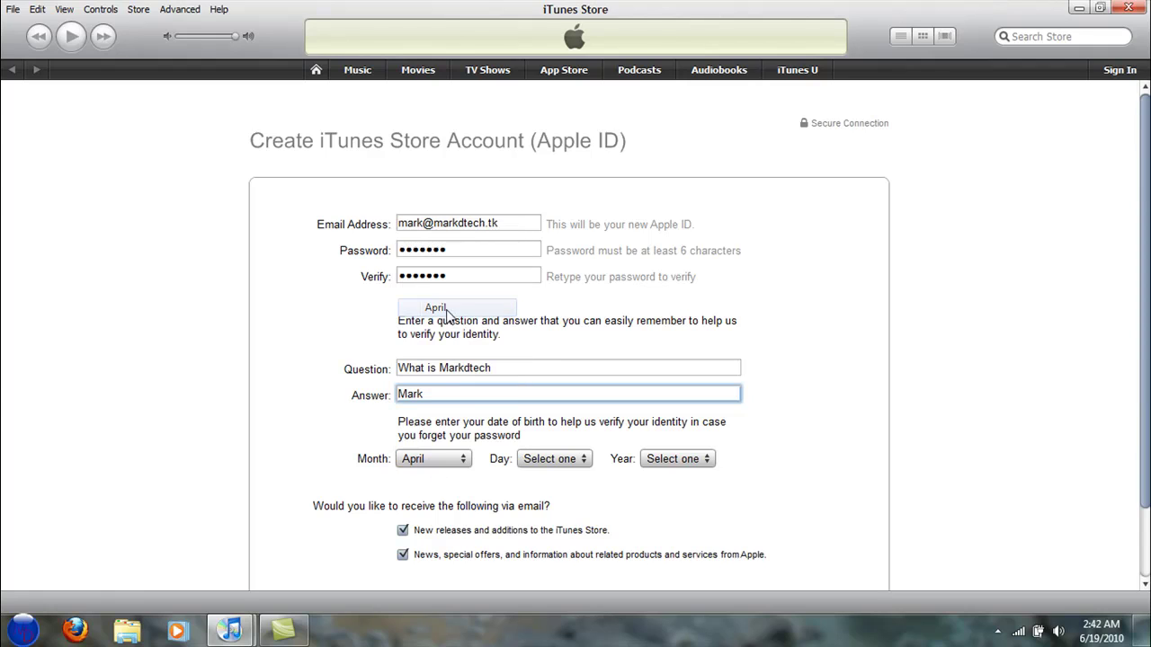
click(530, 460)
click(533, 460)
click(551, 508)
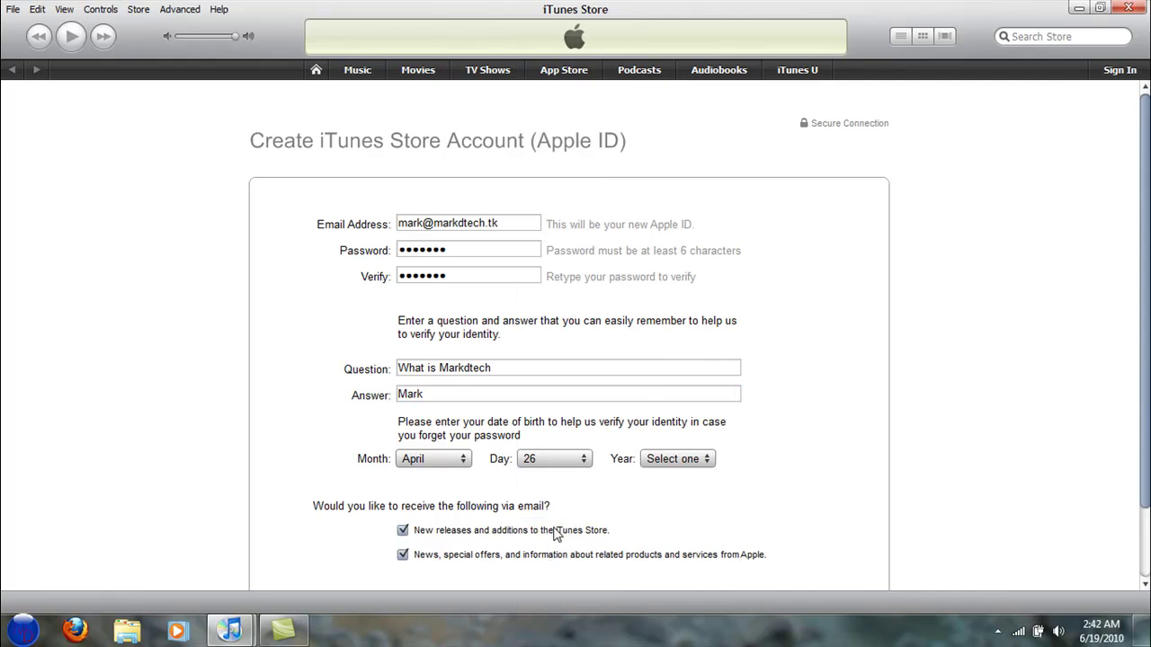
click(548, 463)
click(552, 563)
click(696, 460)
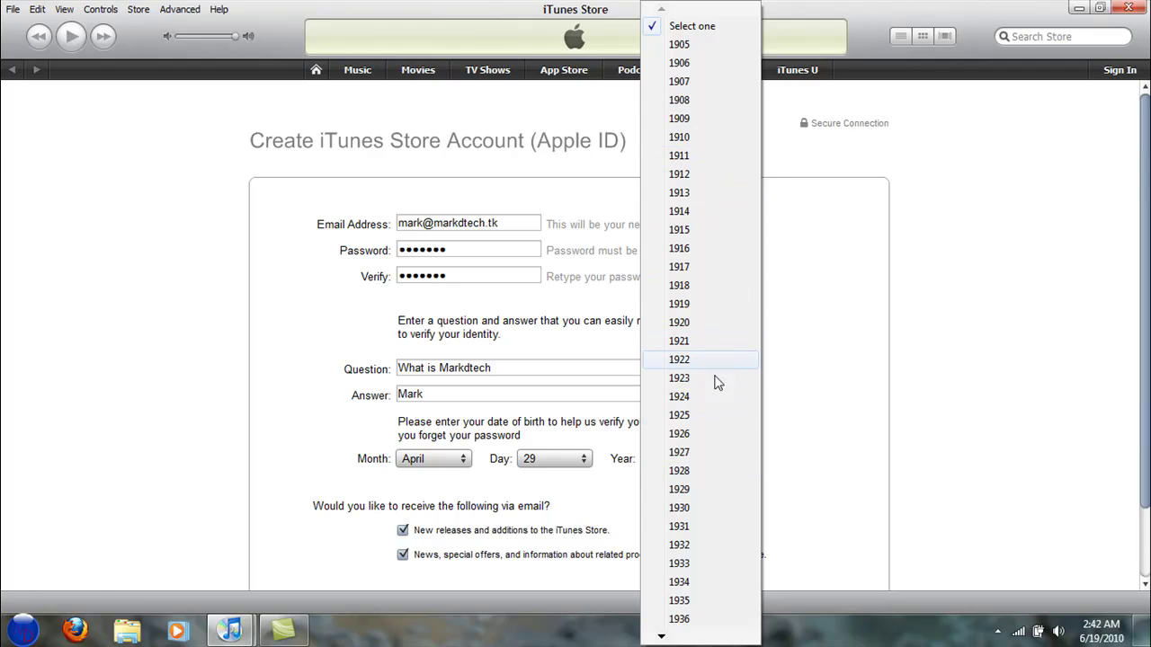
mouse_move(693, 640)
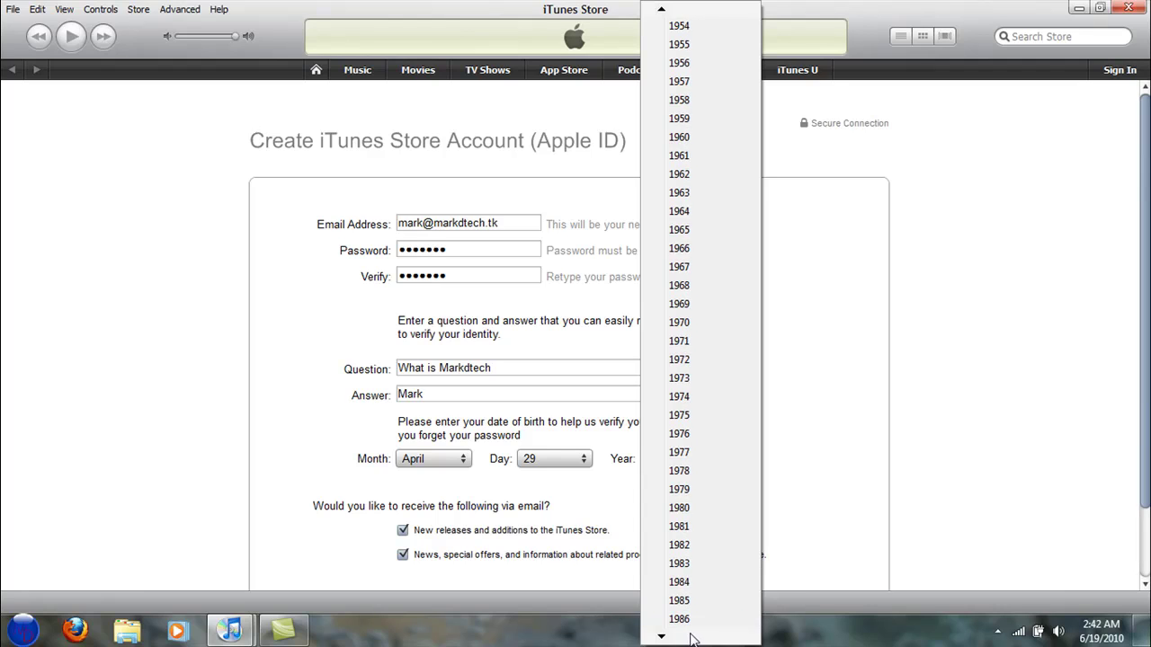
click(710, 582)
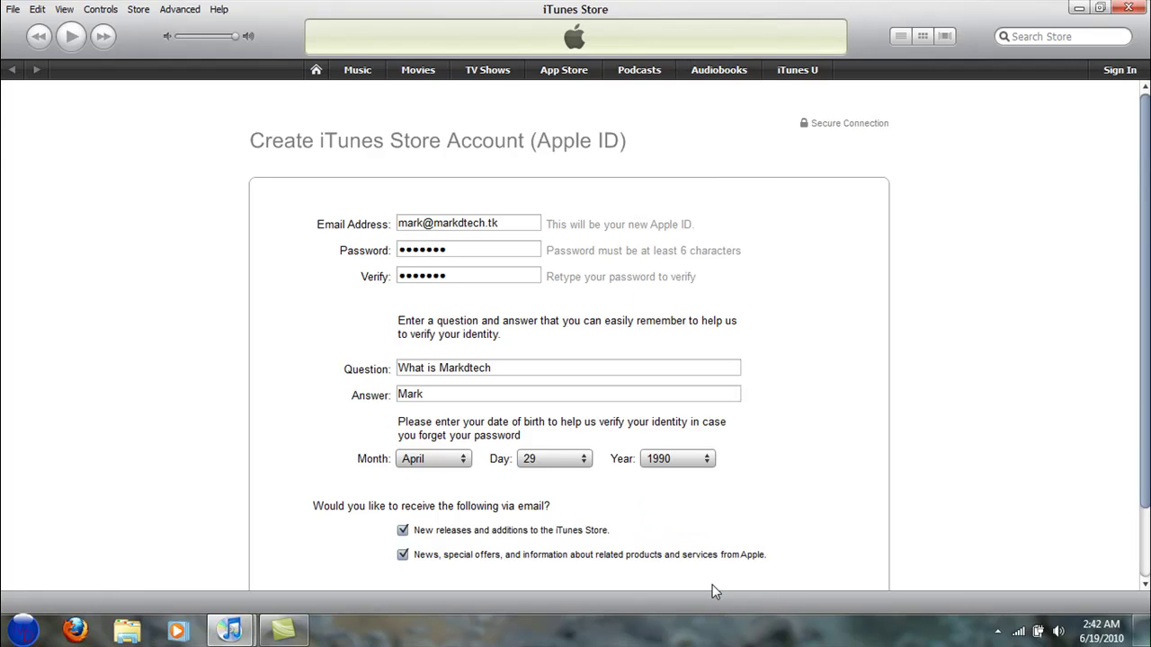
Opt out of the new releases and news/special offers e-mails and submit the details.
click(403, 530)
click(403, 555)
drag(1145, 477, 1143, 591)
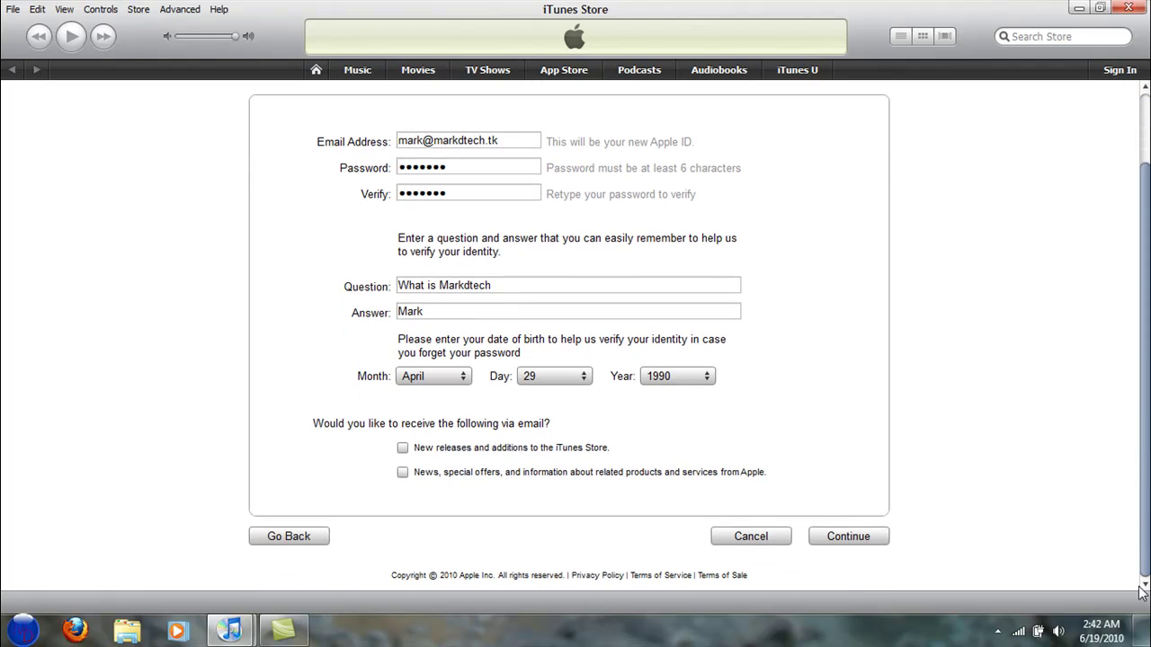
click(850, 540)
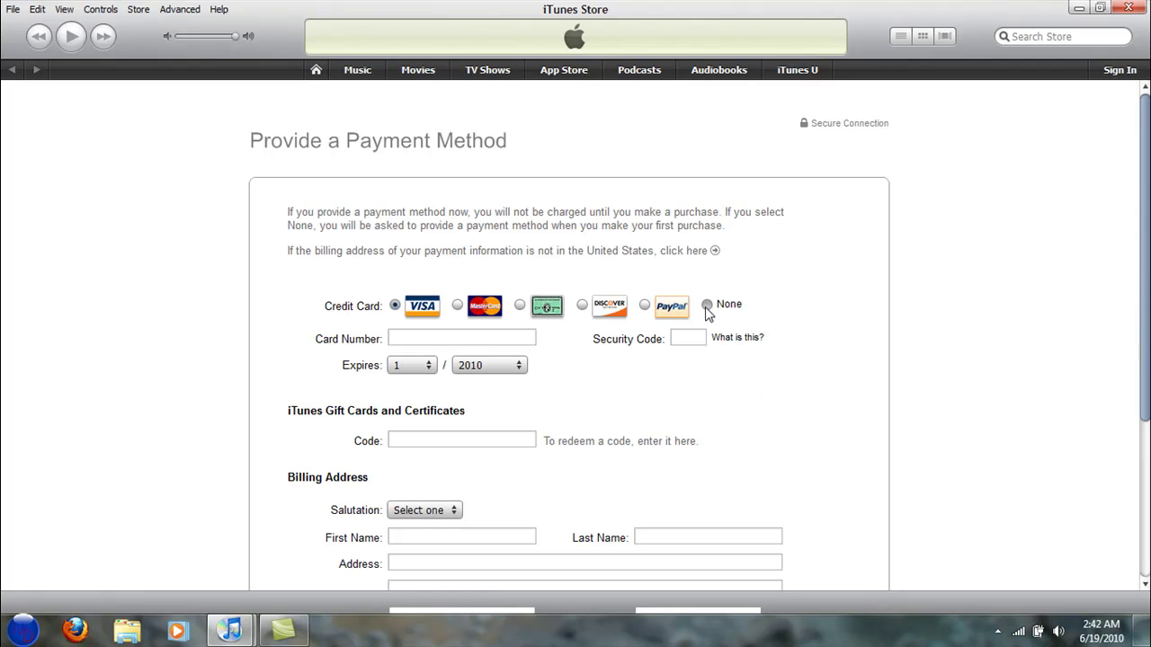
Choose None as the payment method and start filling in the first name.
click(707, 305)
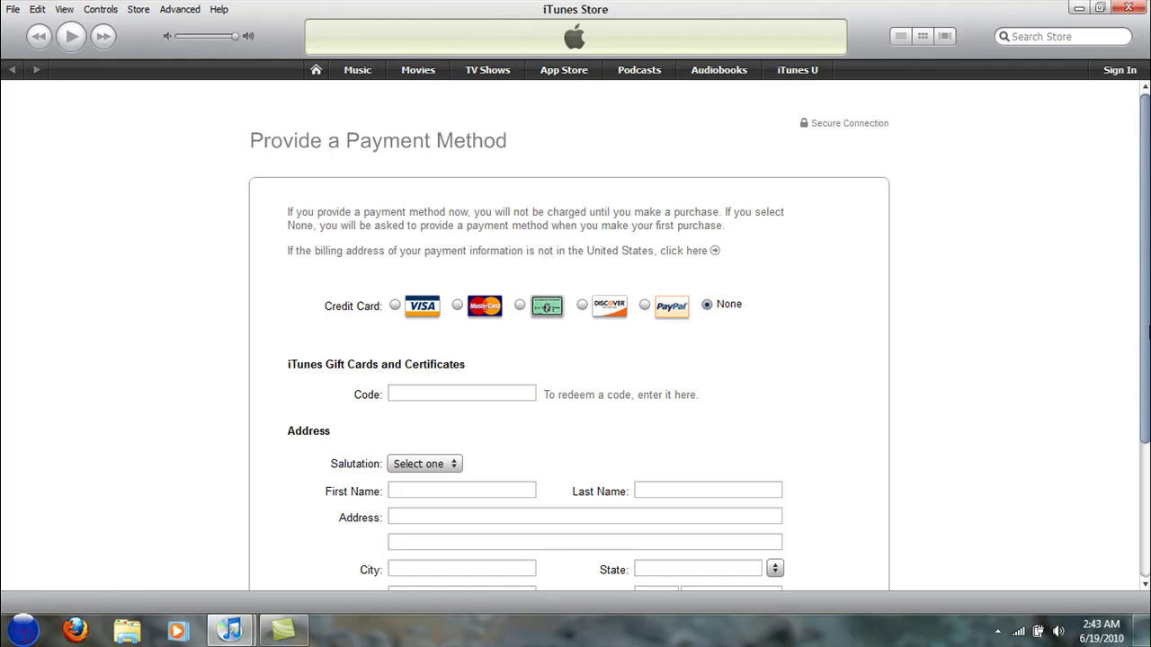
drag(1146, 383, 1138, 492)
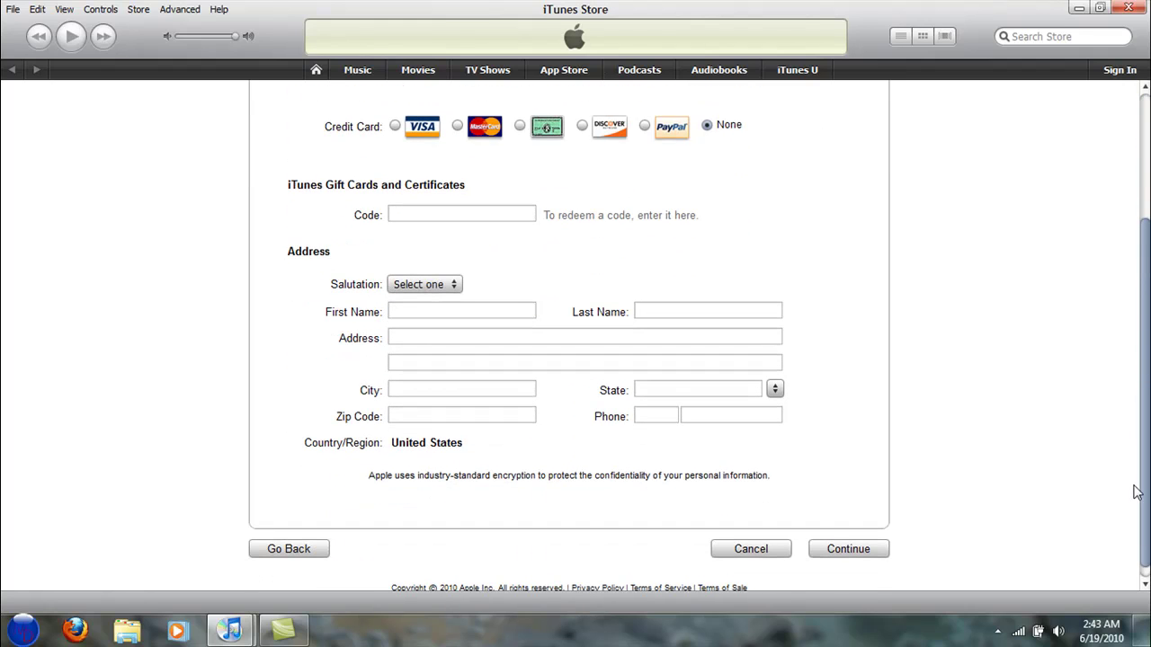
click(451, 310)
text(Ma)
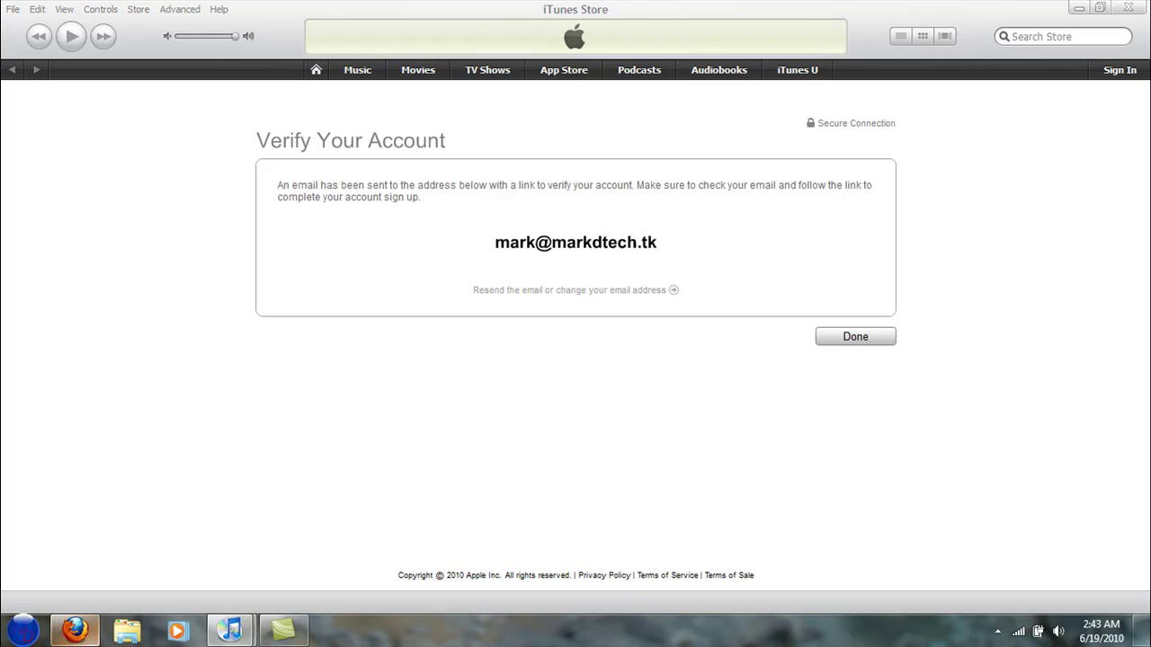
Switch to Firefox and open the Gmail inbox from the bookmarks bar.
click(75, 630)
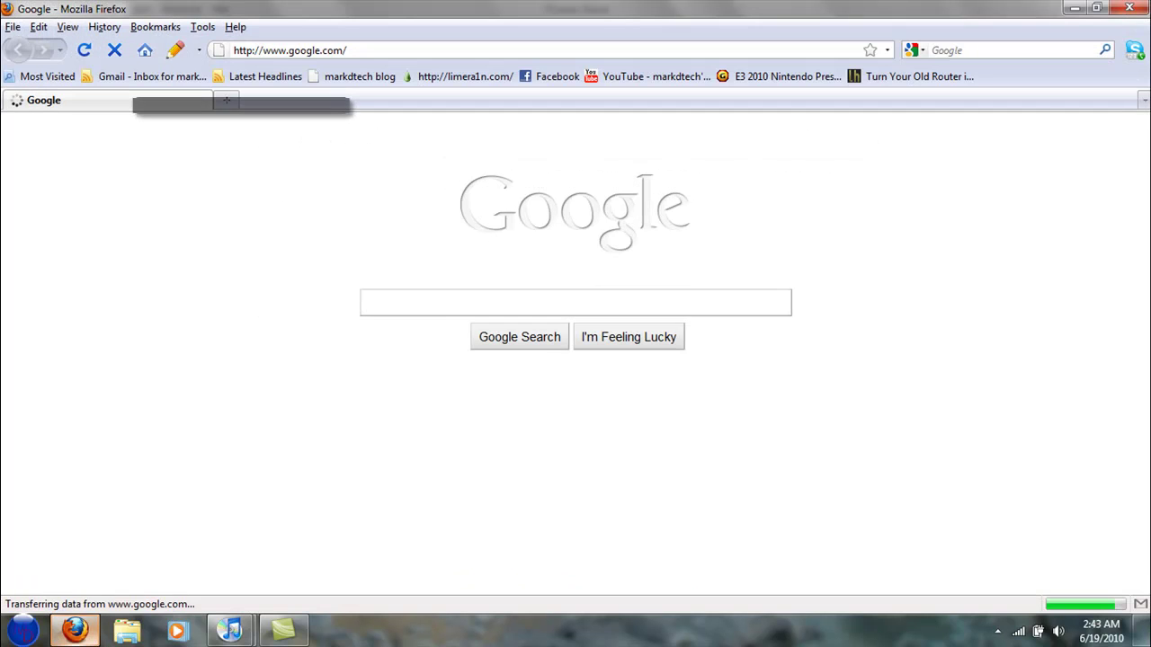
click(95, 77)
click(102, 110)
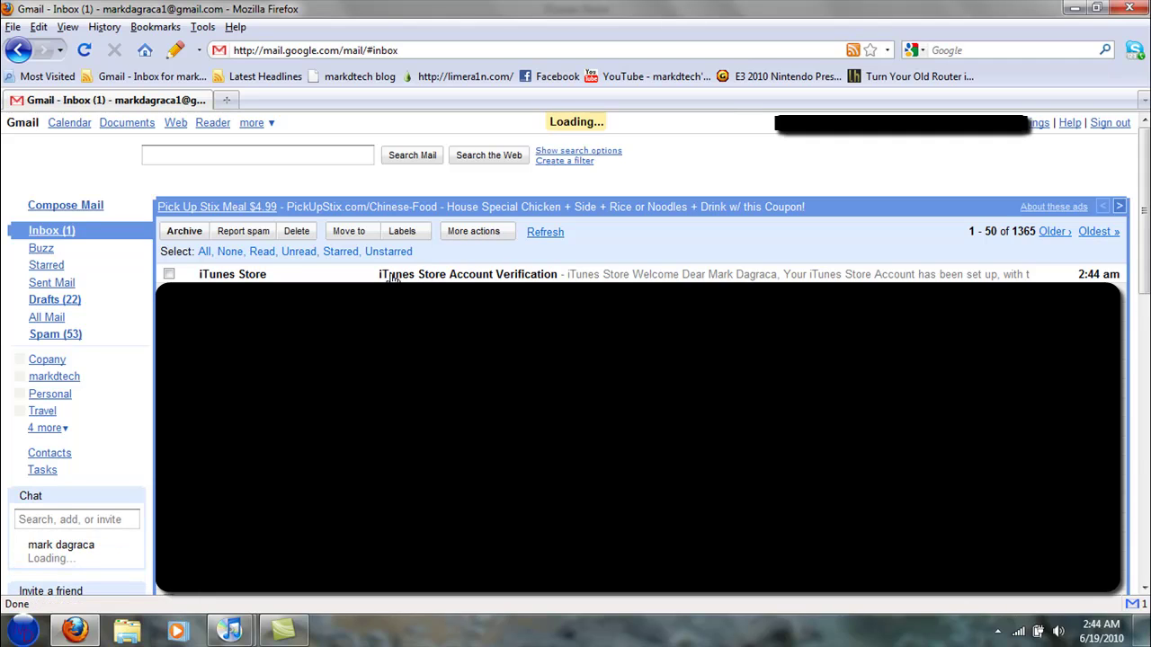
Open the iTunes Store Account Verification e-mail and launch its verification link in iTunes.
click(467, 274)
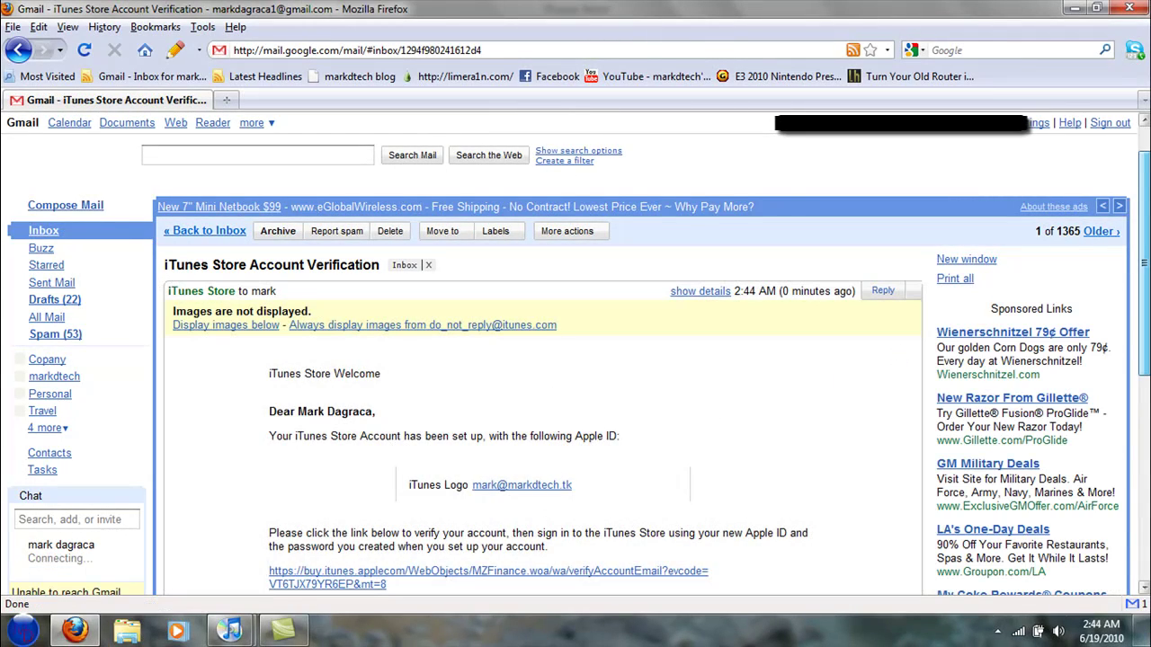
scroll(1146, 306, down, 2)
scroll(1146, 305, down, 1)
click(413, 444)
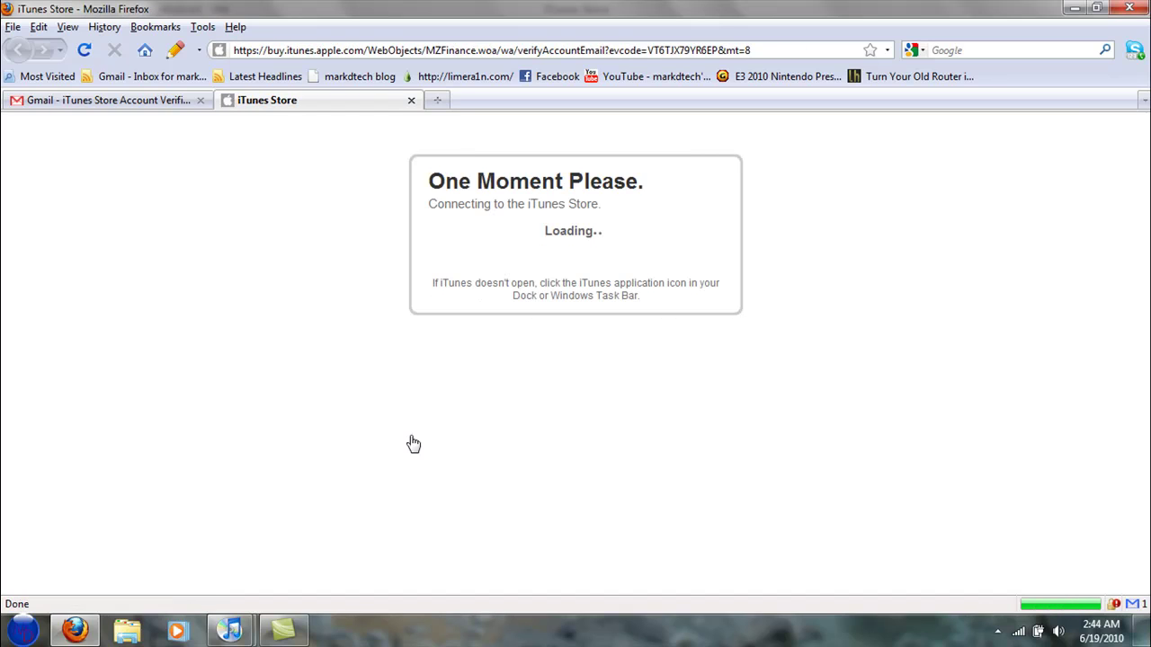
click(589, 426)
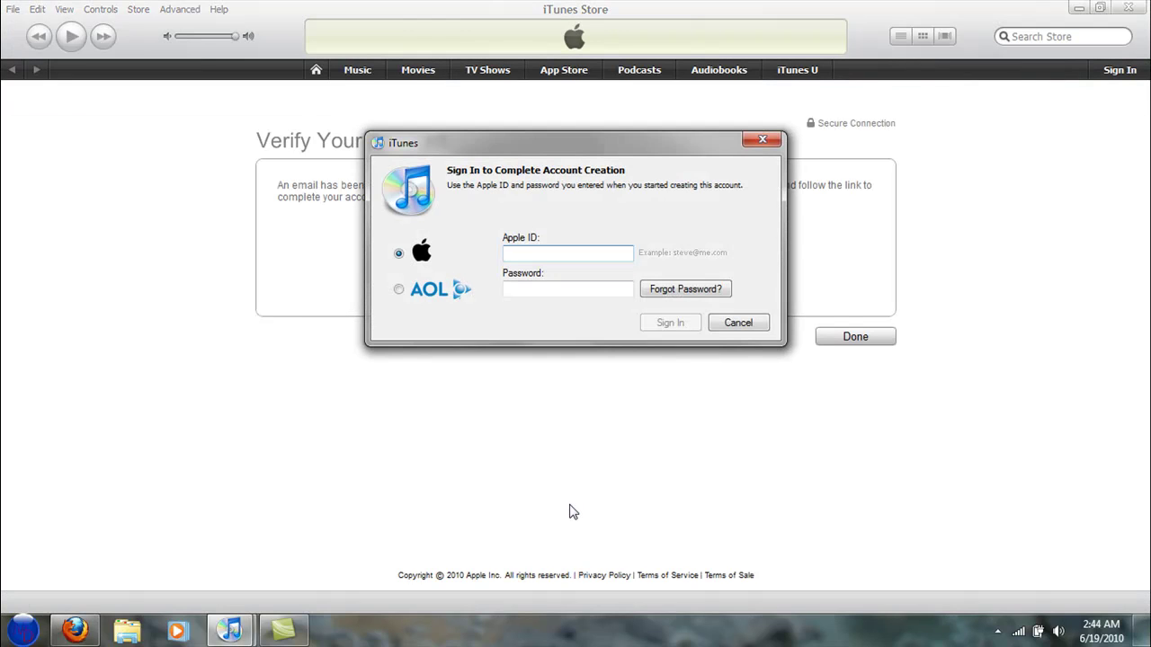
Sign in with the new Apple ID e-mail and its password.
key(Tab)
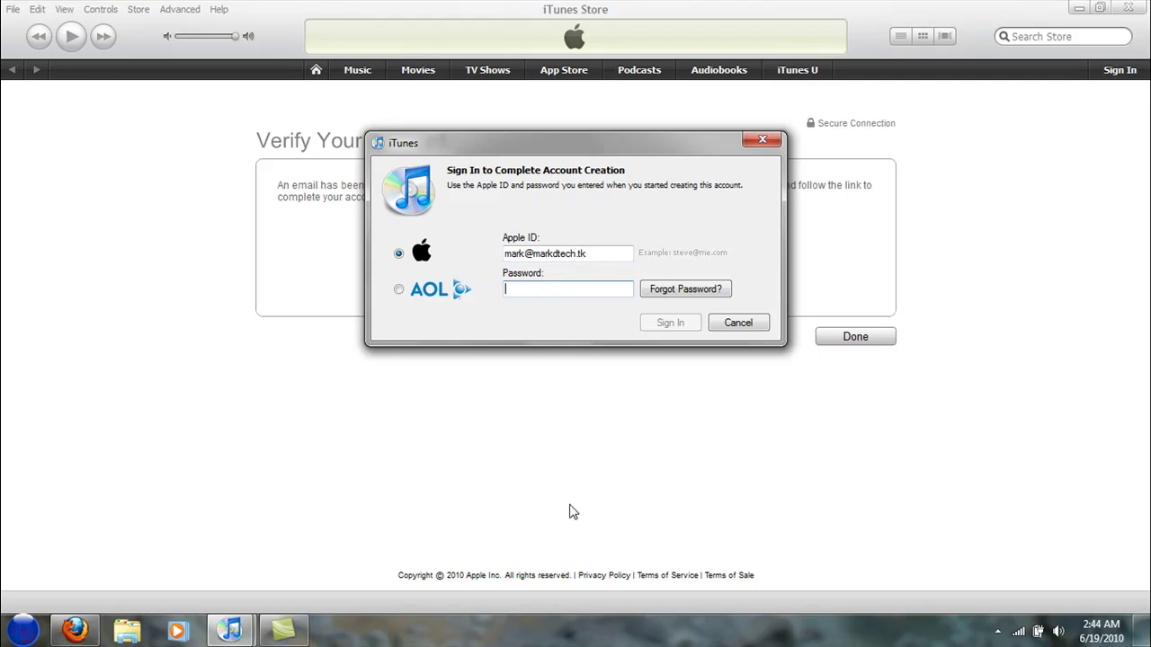
text(••••••••)
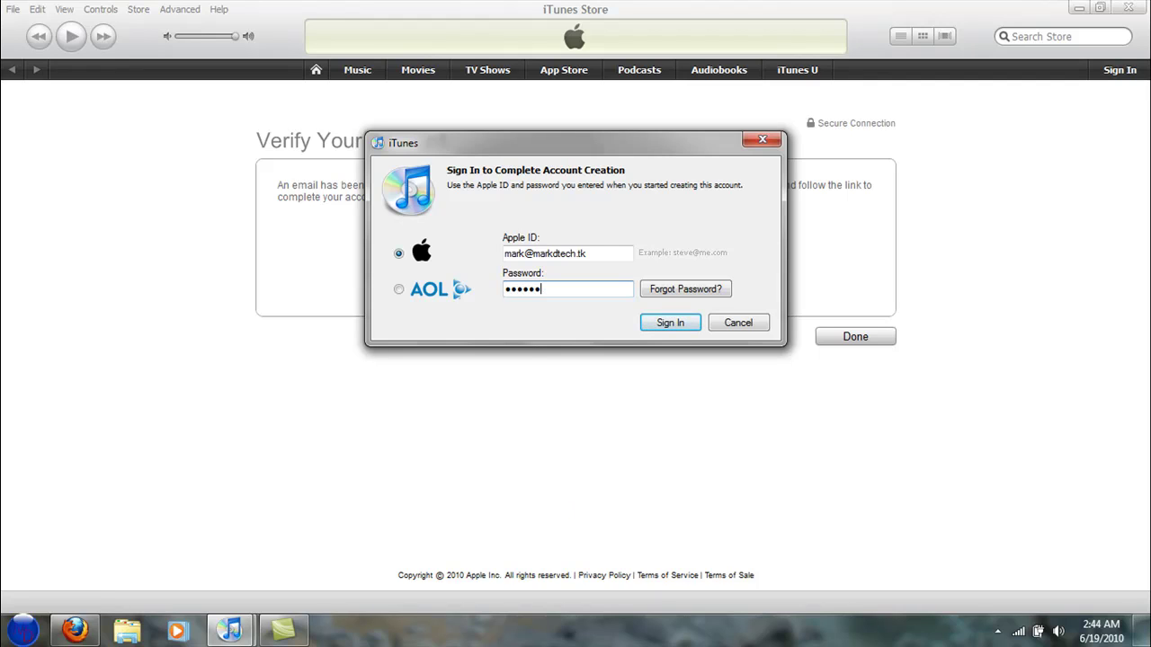
key(Return)
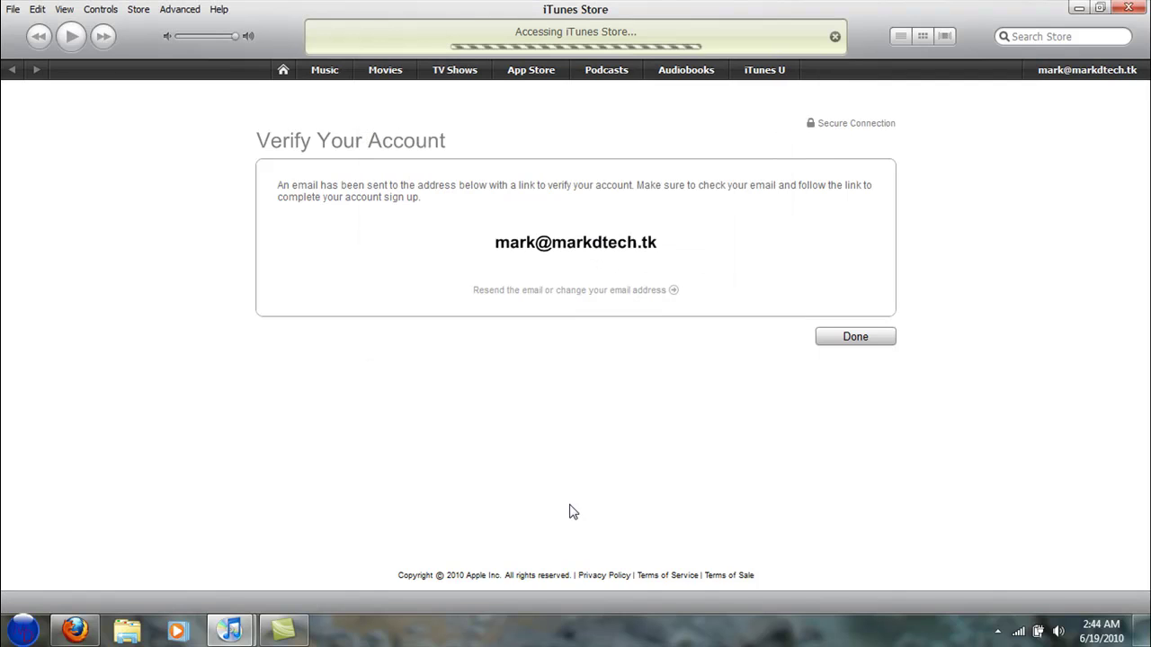